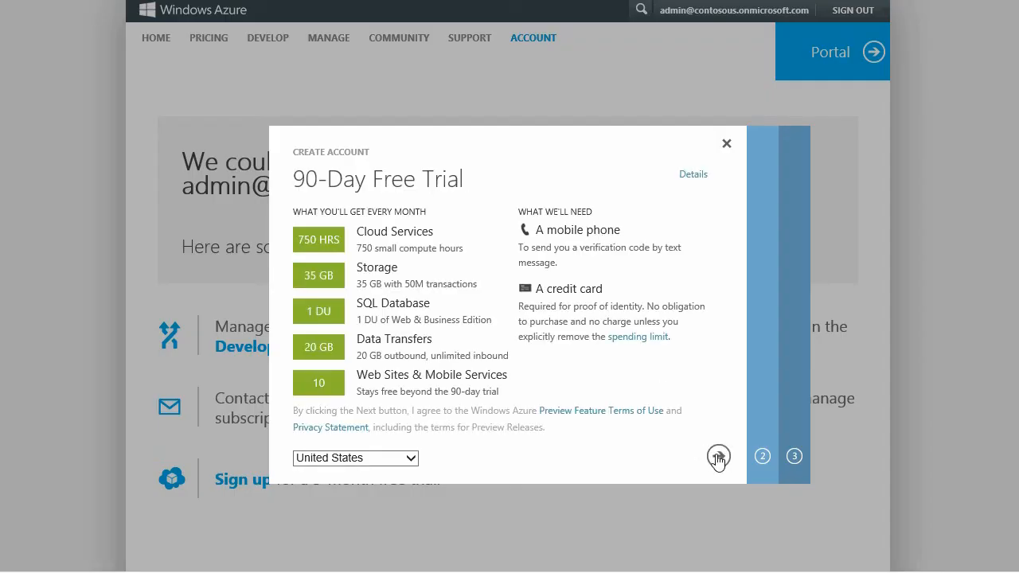
Finish the sign-up step, open the ContosoUSA directory and start a new user.
click(718, 457)
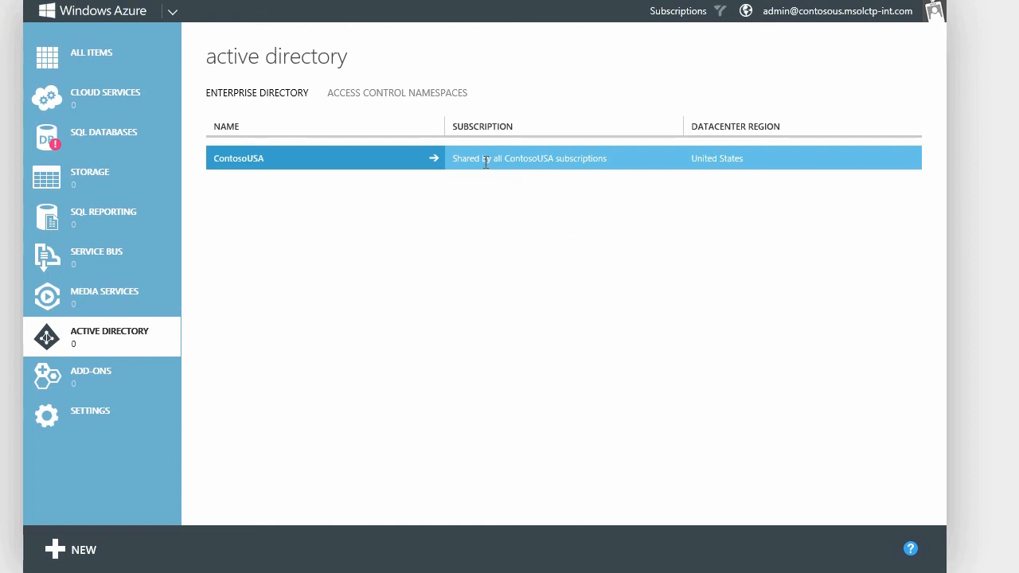
click(412, 168)
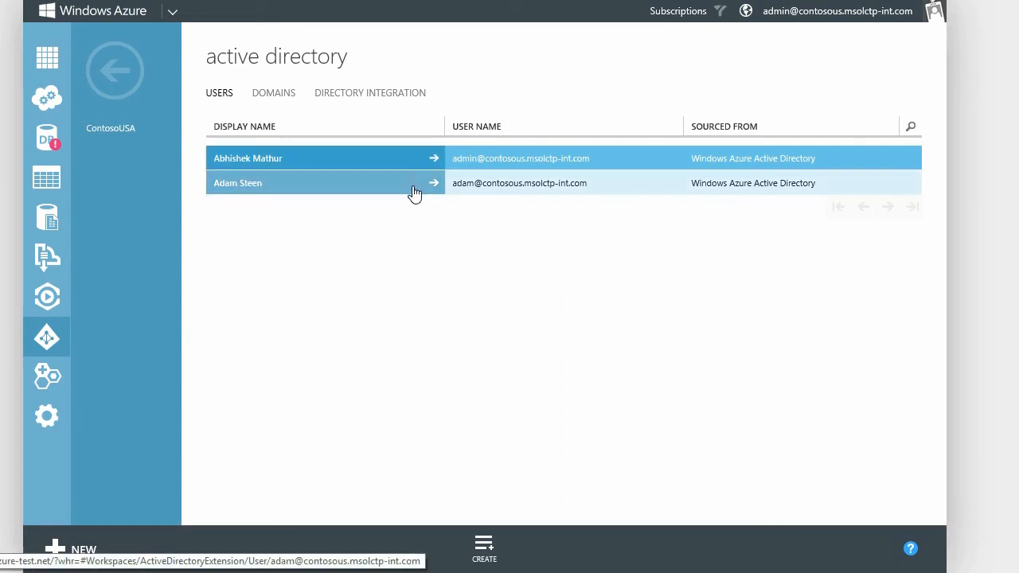
click(475, 559)
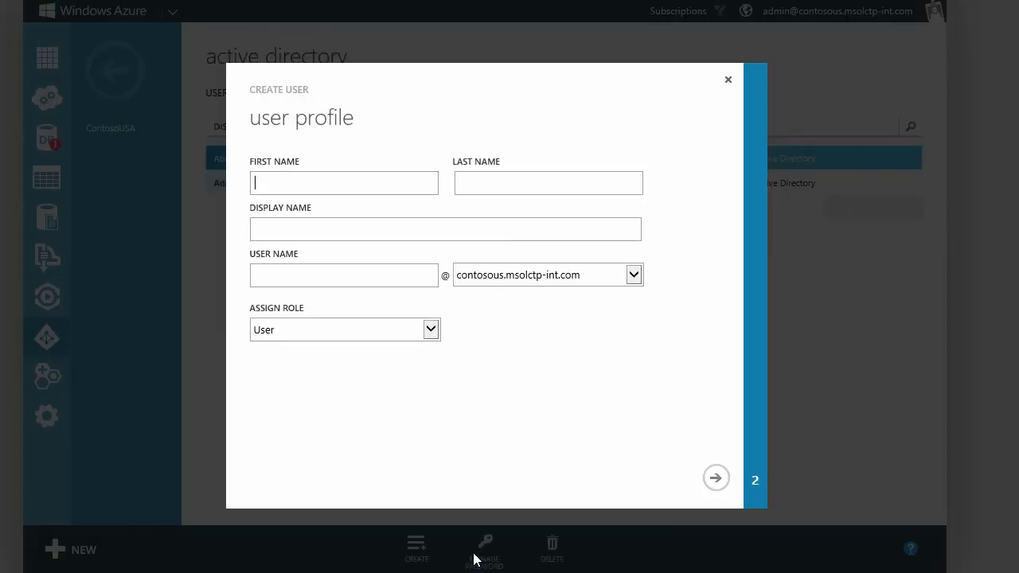
Enter the new user's first name, last name and user name.
text(Jeff)
key(Tab)
text(S)
key(Tab)
key(Tab)
text(jeffs)
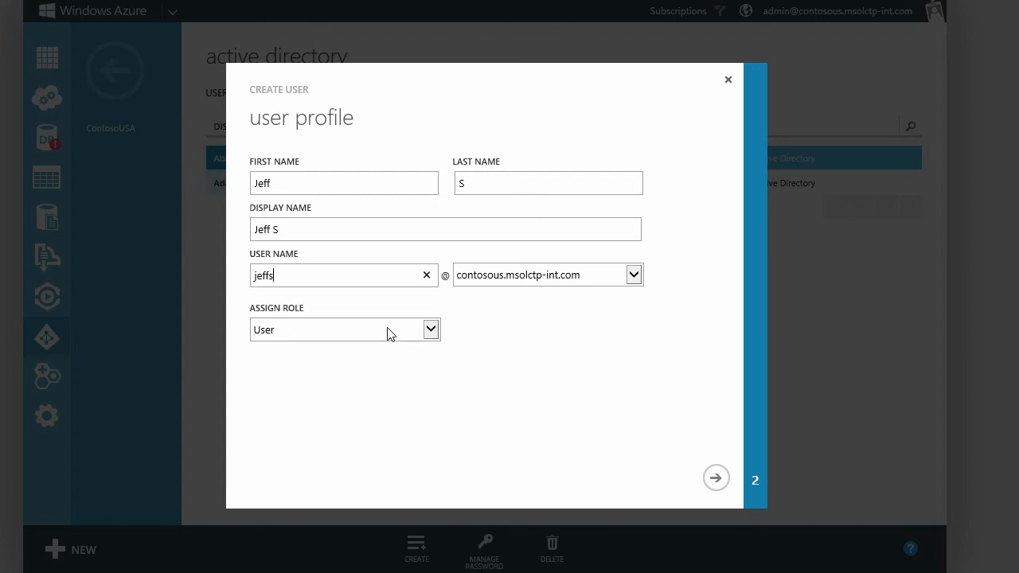
key(Tab)
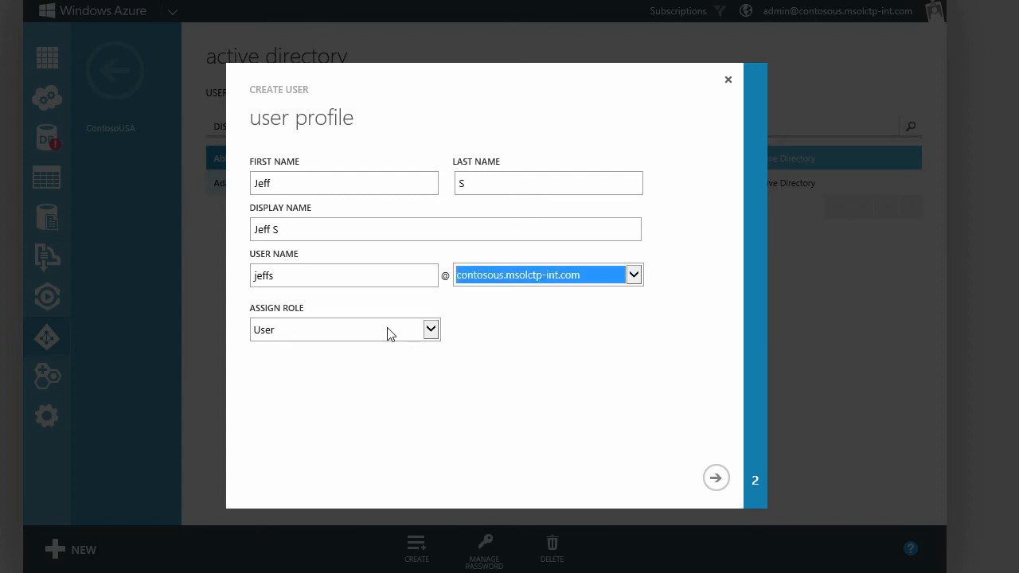
Make the user a Global Administrator with an alternate e-mail and multi-factor authentication required.
click(438, 331)
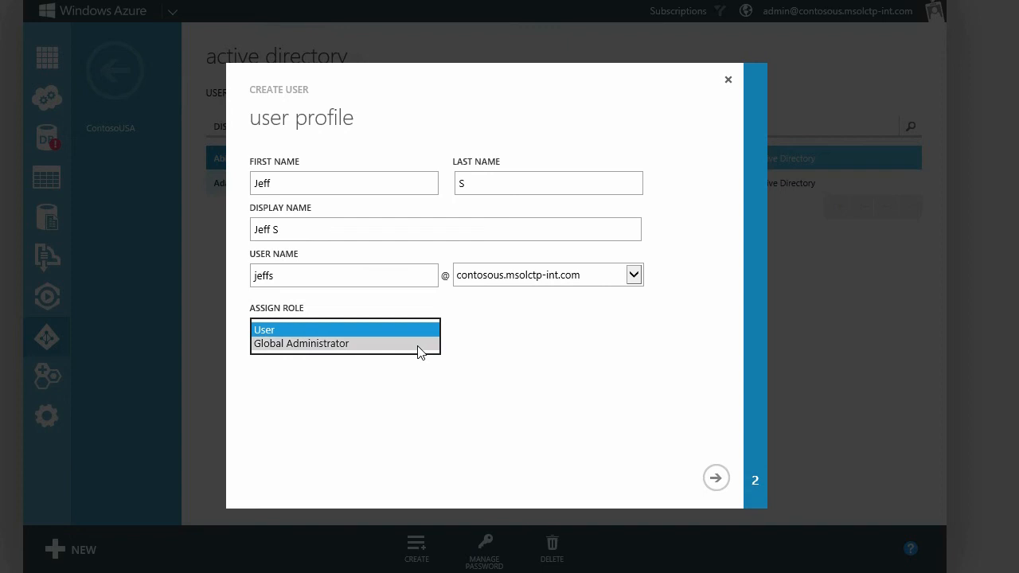
click(420, 347)
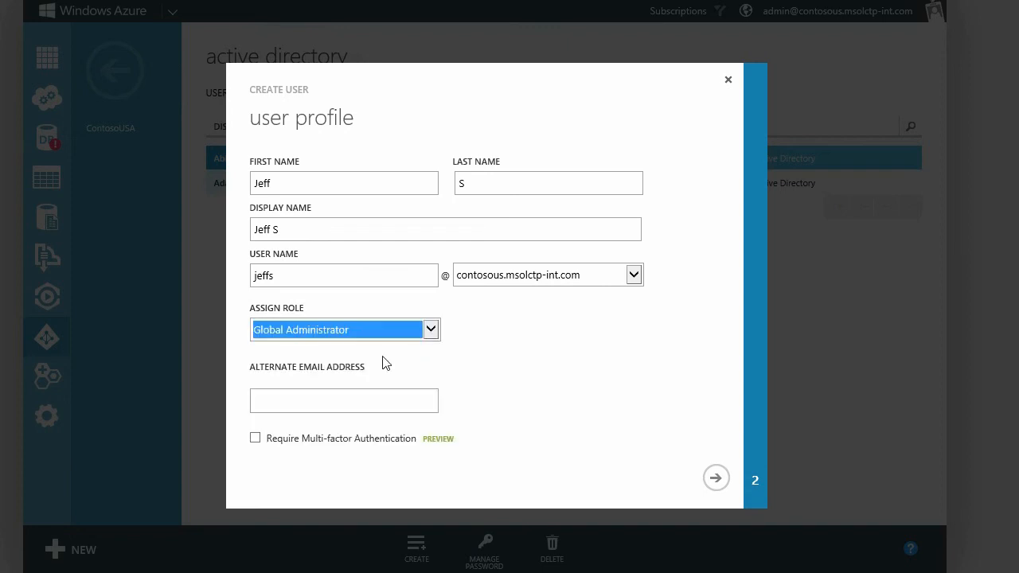
click(311, 400)
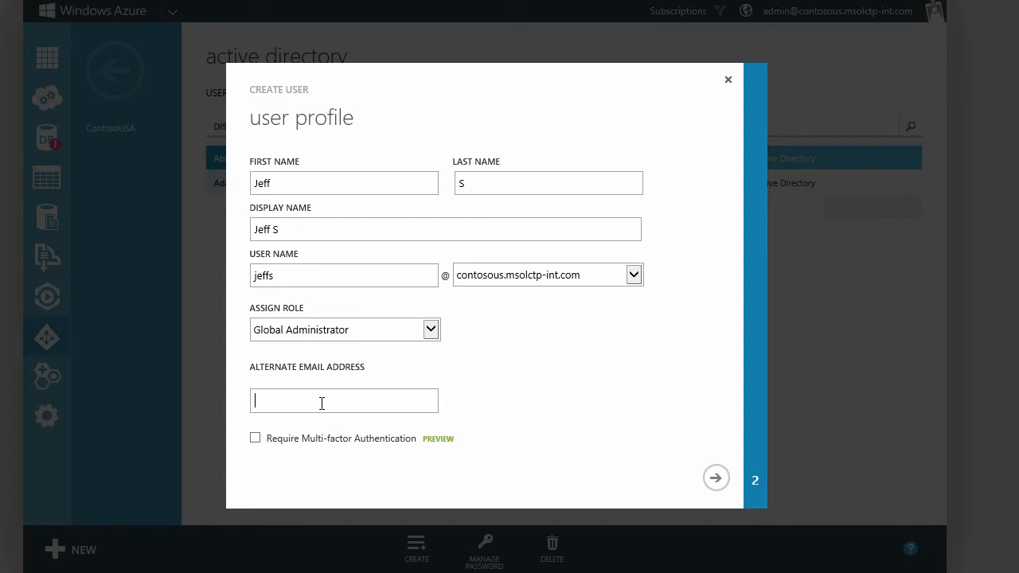
click(258, 441)
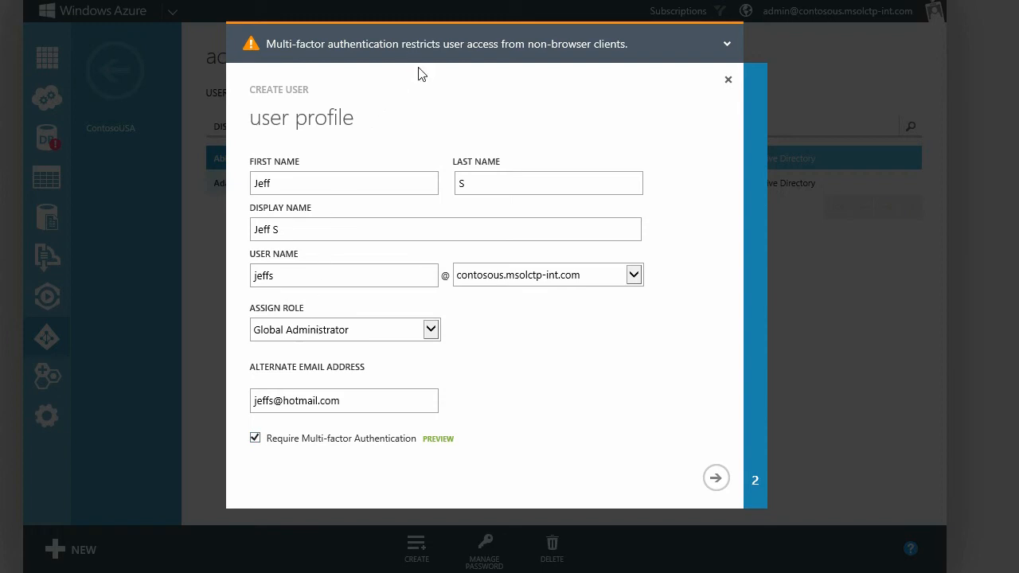
click(717, 480)
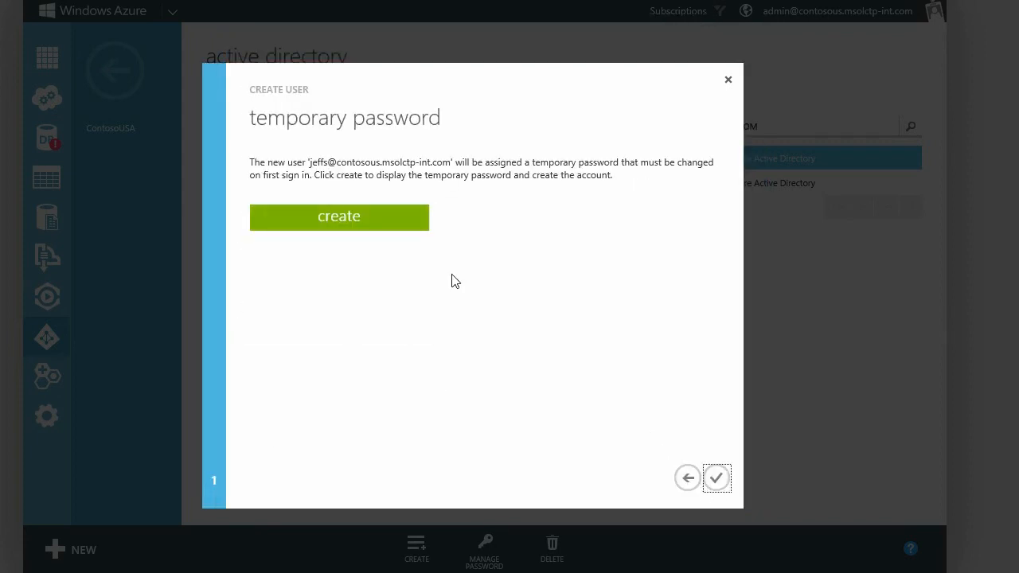
Generate the user's temporary password and complete the Create User wizard.
click(407, 220)
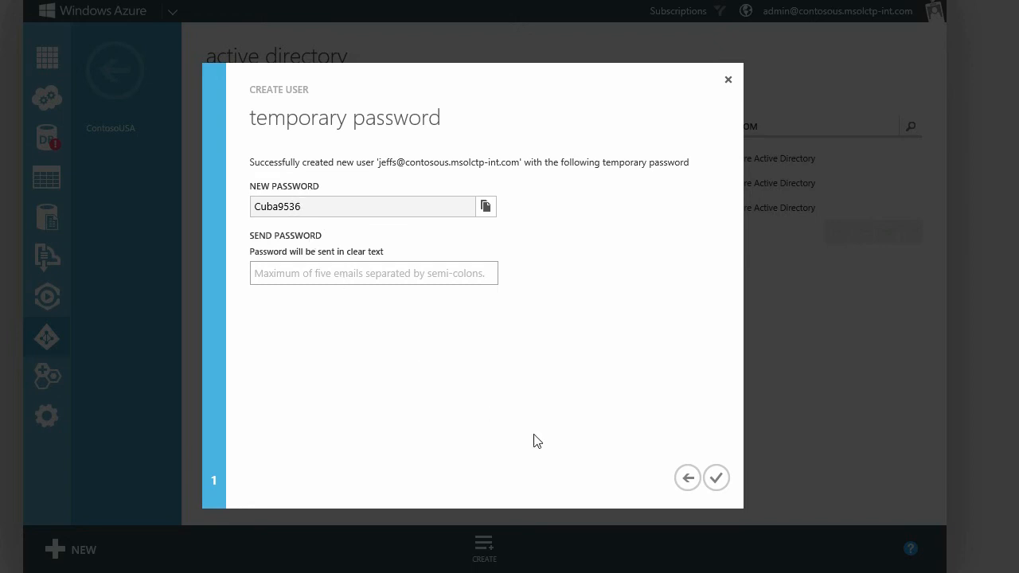
click(713, 483)
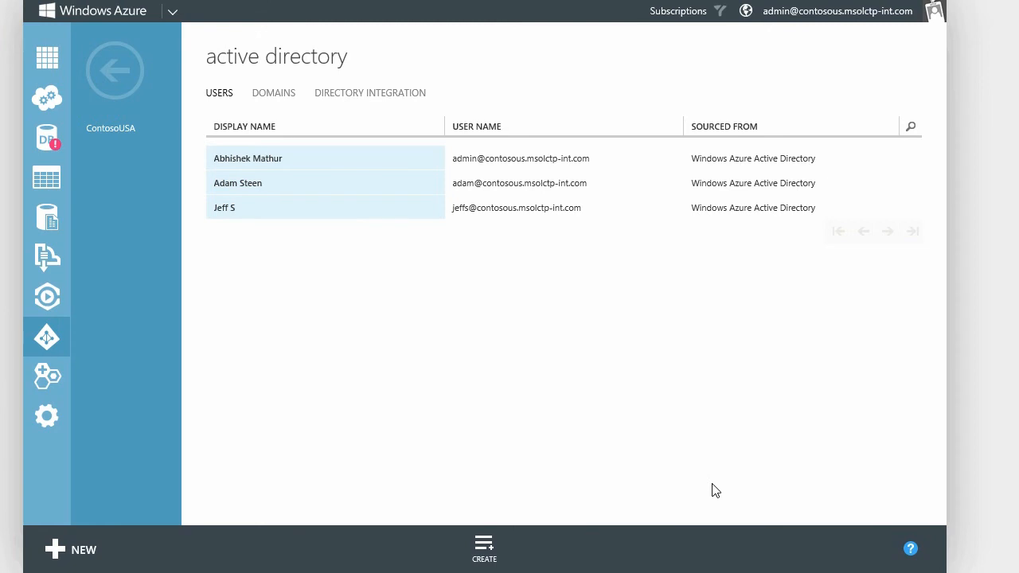
Select the new user, then bring up Add Custom Domain from the directory's Domains tab.
click(325, 212)
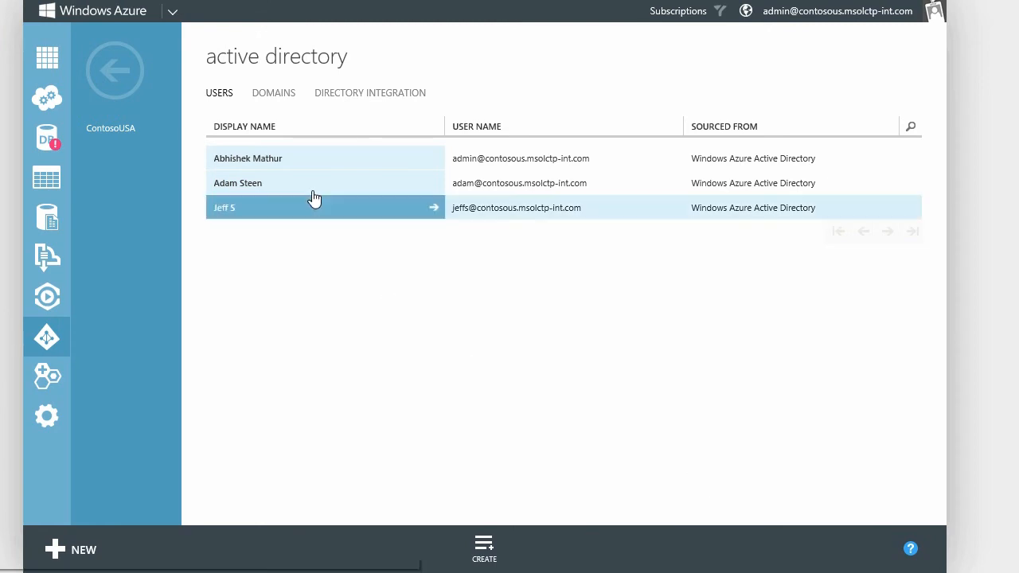
click(285, 99)
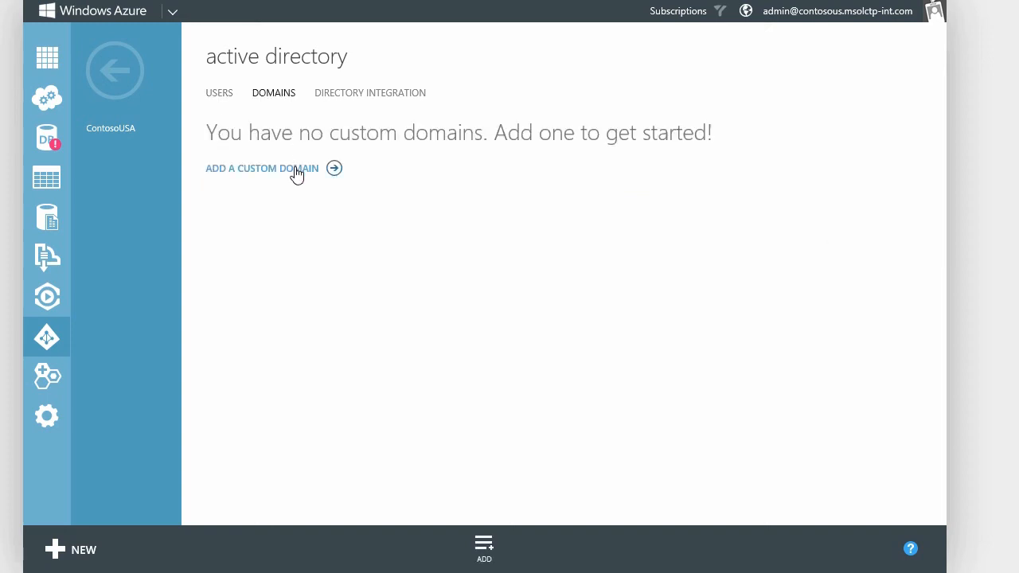
click(297, 173)
click(299, 204)
Add contosous.com as a custom domain and select its TXT verification value for copying.
text(con)
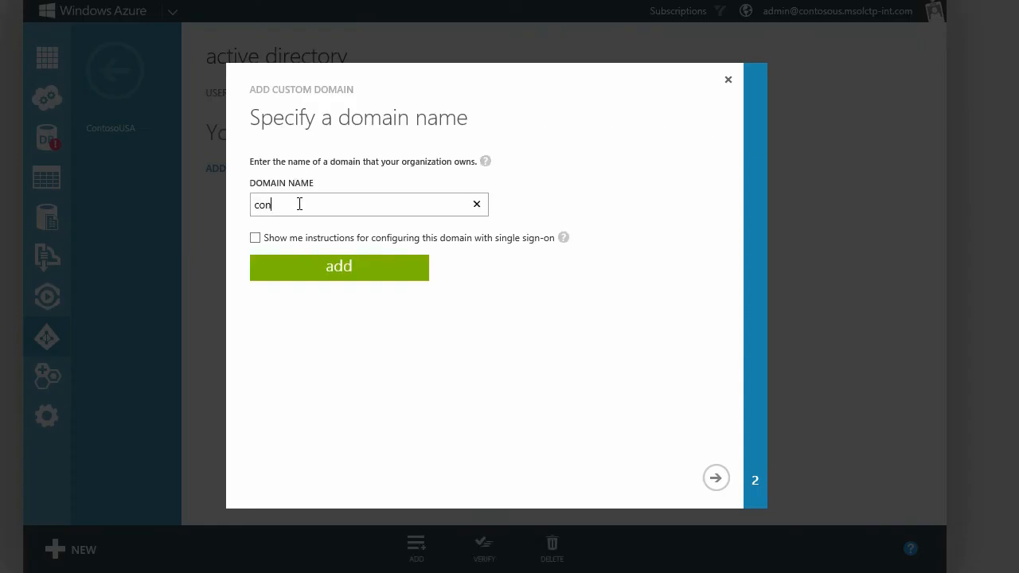
text(tosous.com)
click(318, 271)
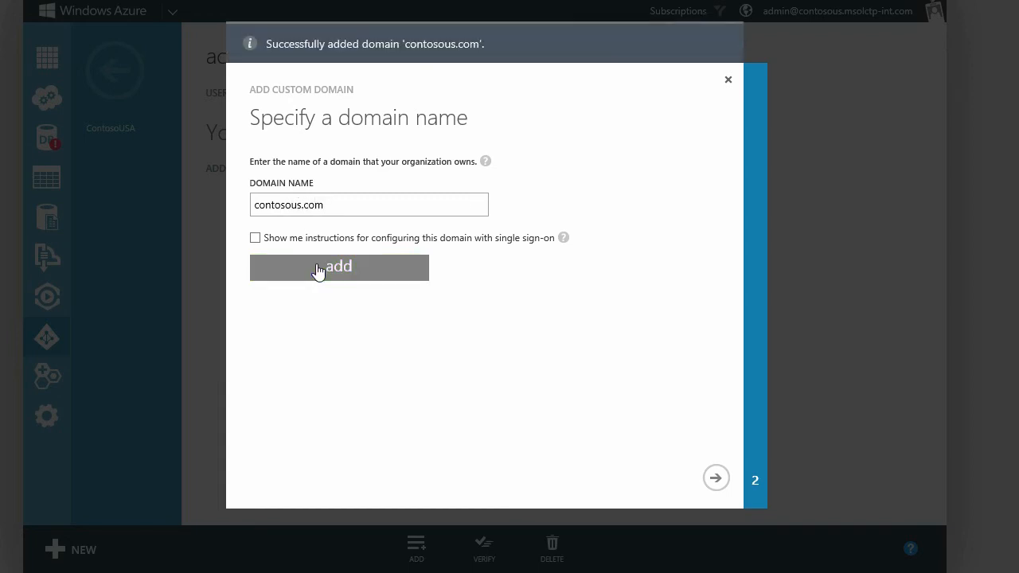
click(716, 480)
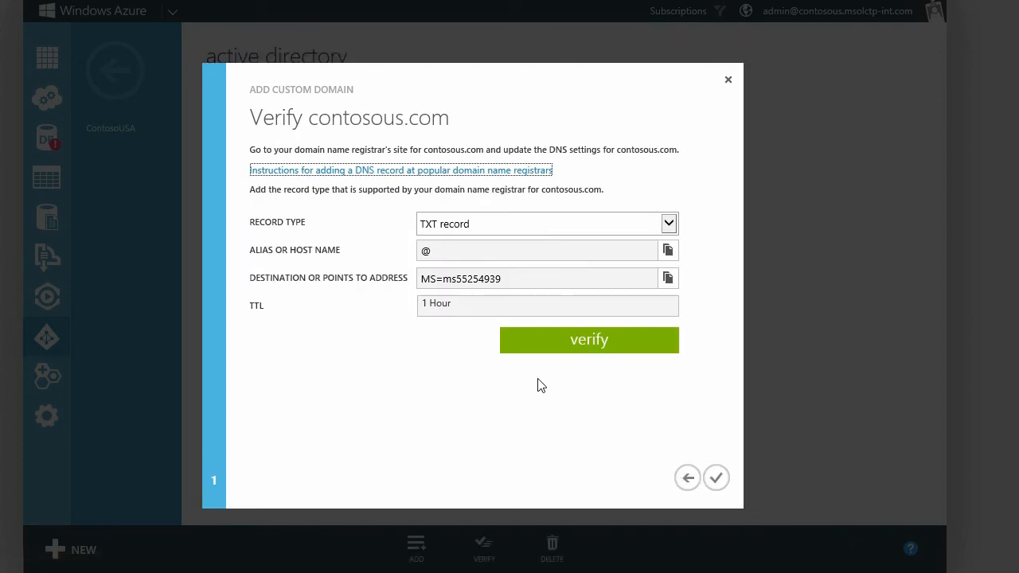
drag(509, 280, 408, 276)
key(ctrl+c)
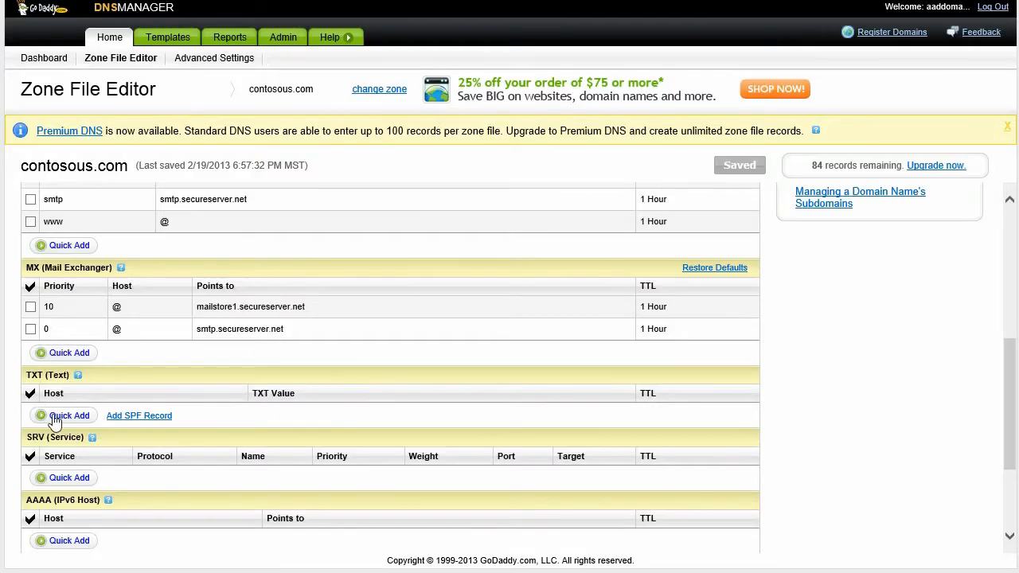
In GoDaddy, add a TXT record with host @ and the pasted verification value, then save the zone file.
click(68, 416)
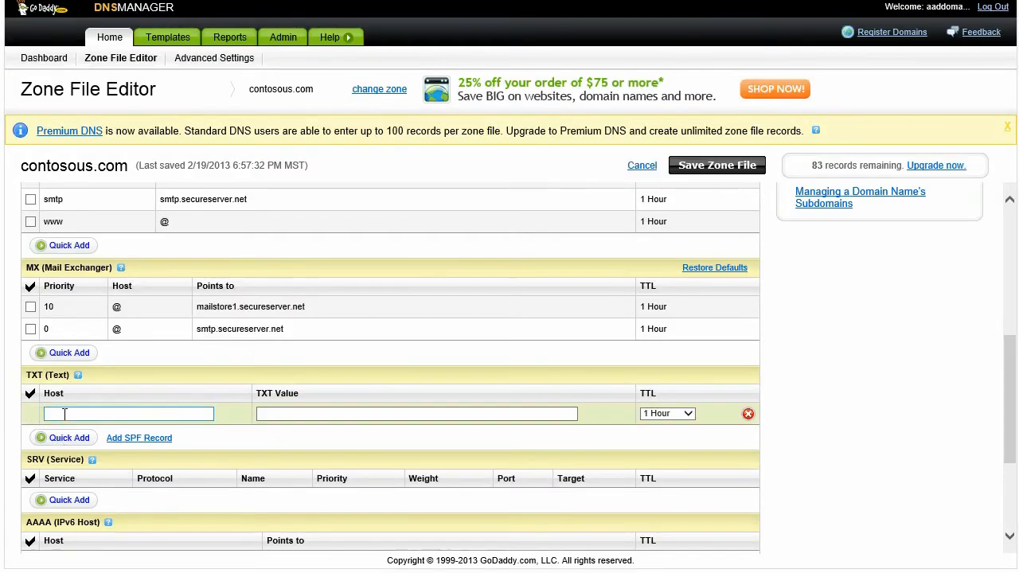
text(@)
key(Tab)
key(ctrl+v)
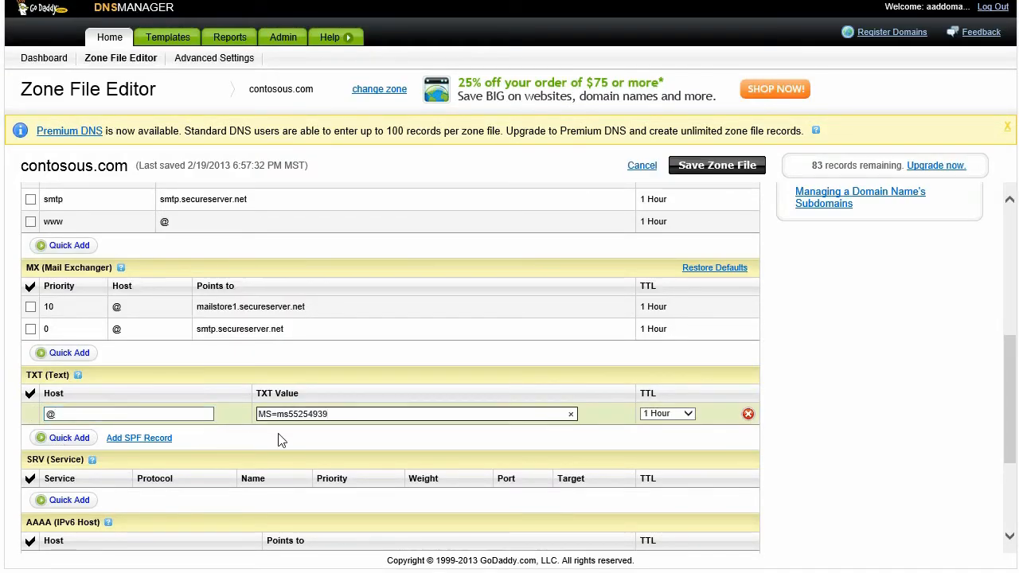
click(697, 167)
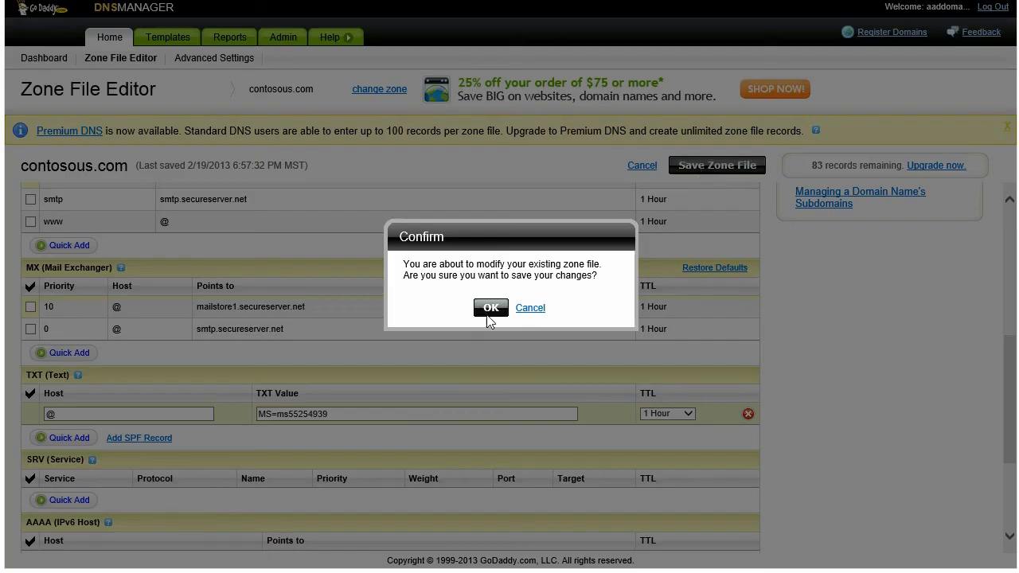
click(490, 312)
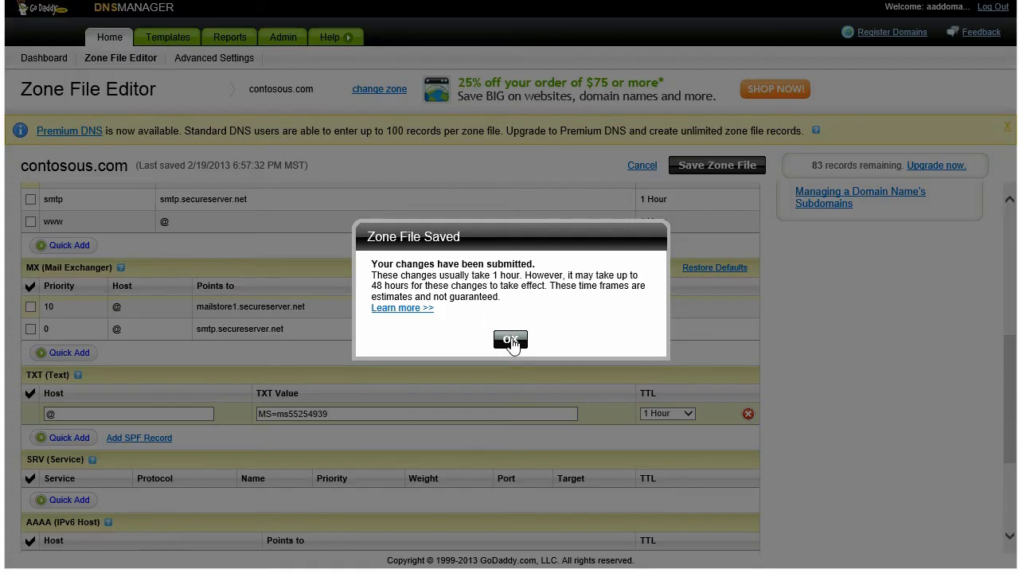
click(510, 341)
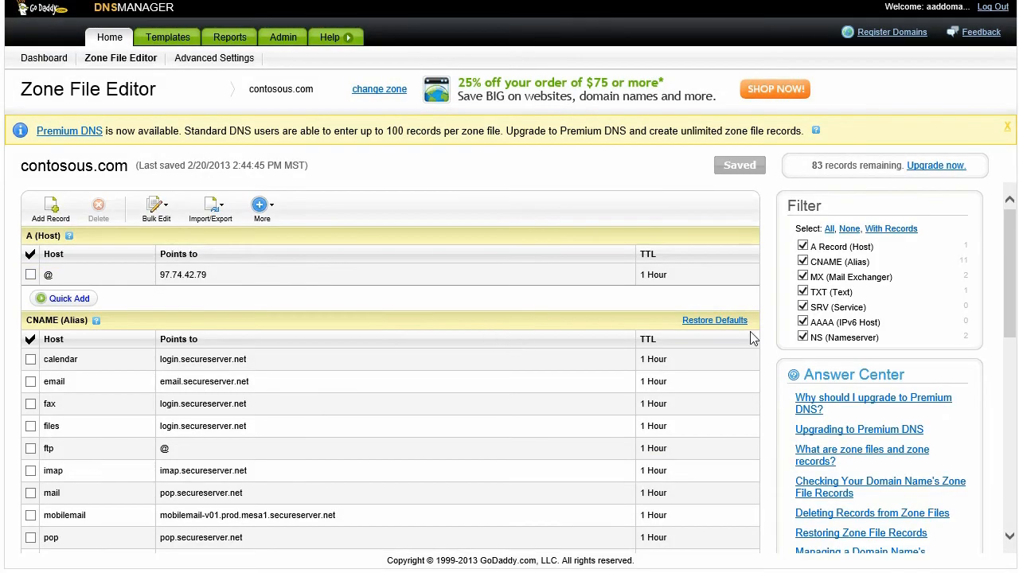
scroll(1013, 296, down, 1)
drag(1013, 296, 1001, 391)
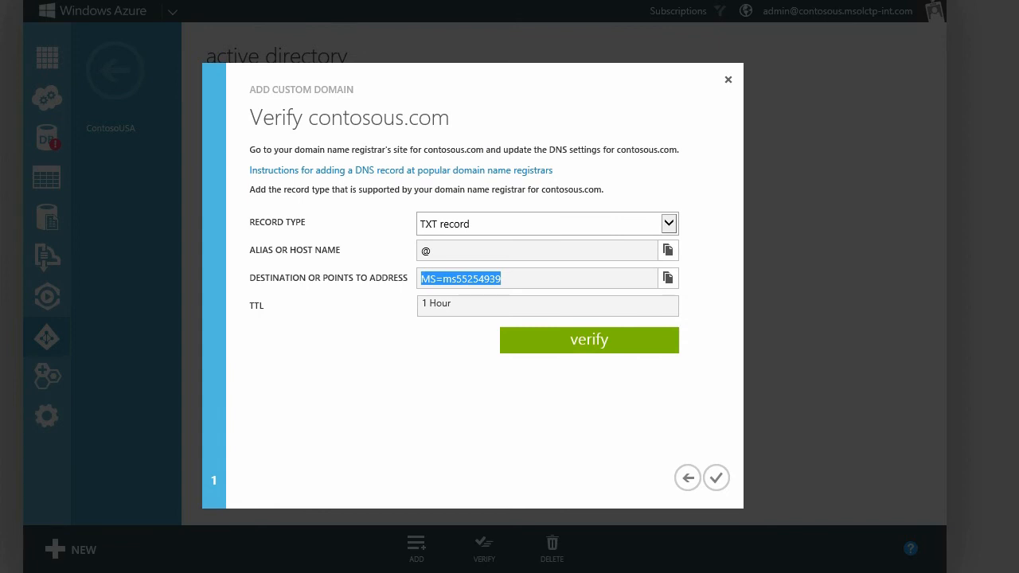
Run verification of contosous.com.
click(561, 349)
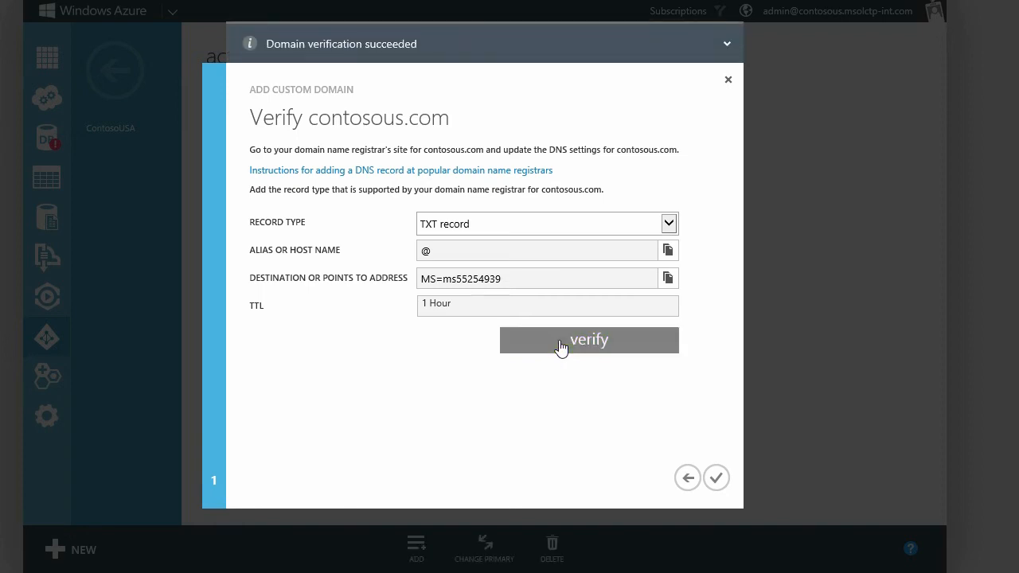
Make the verified contosous.com the primary domain and return to the Active Directory list.
click(715, 479)
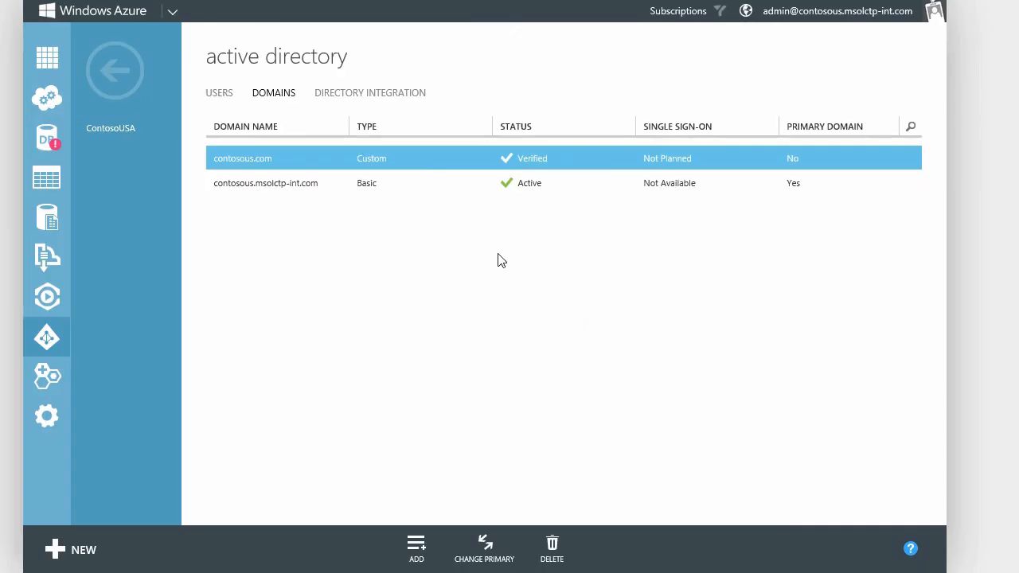
click(489, 548)
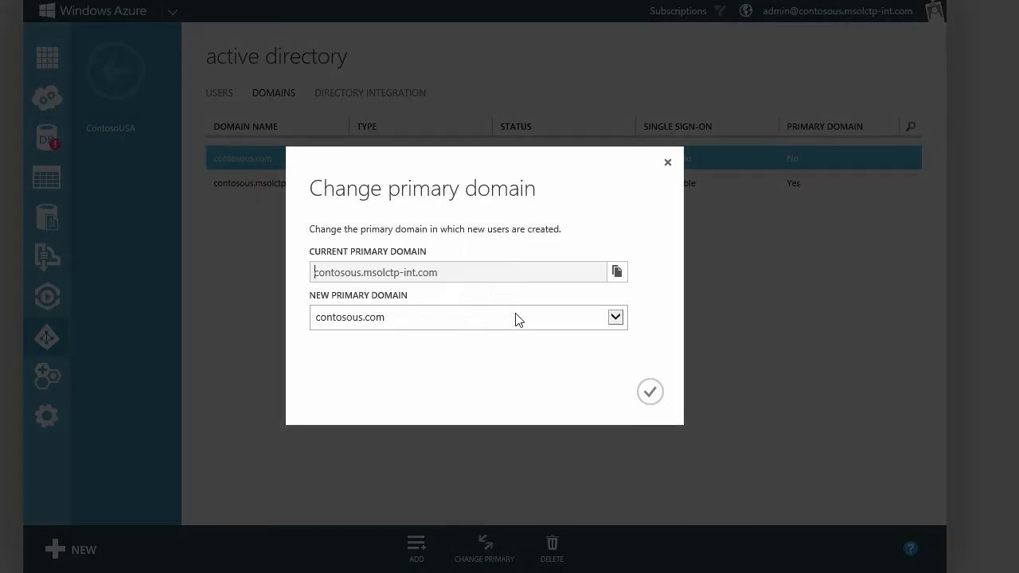
click(650, 391)
click(49, 341)
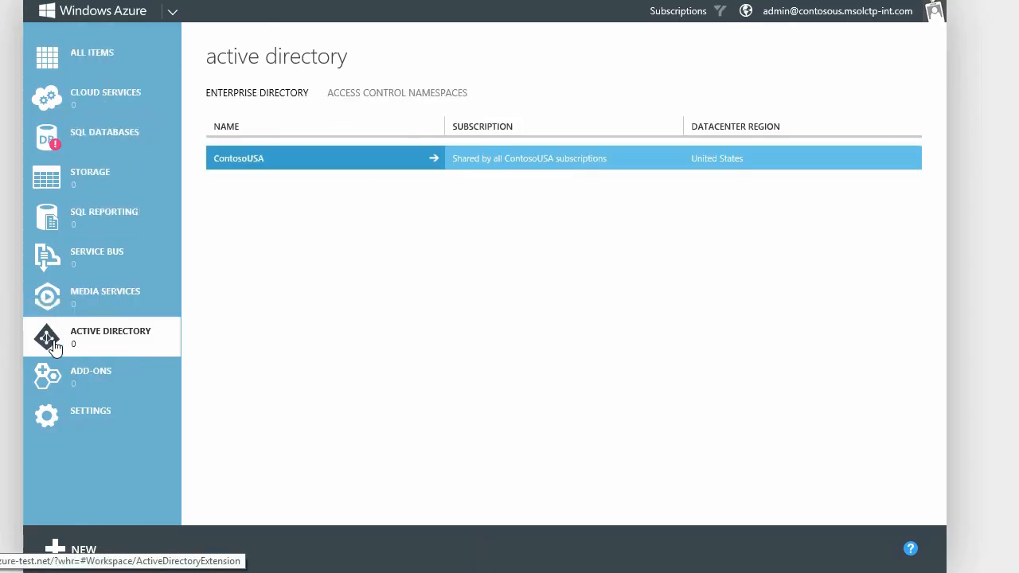
Start a new ContosoUSA user and enter their contosous.com user name.
click(252, 161)
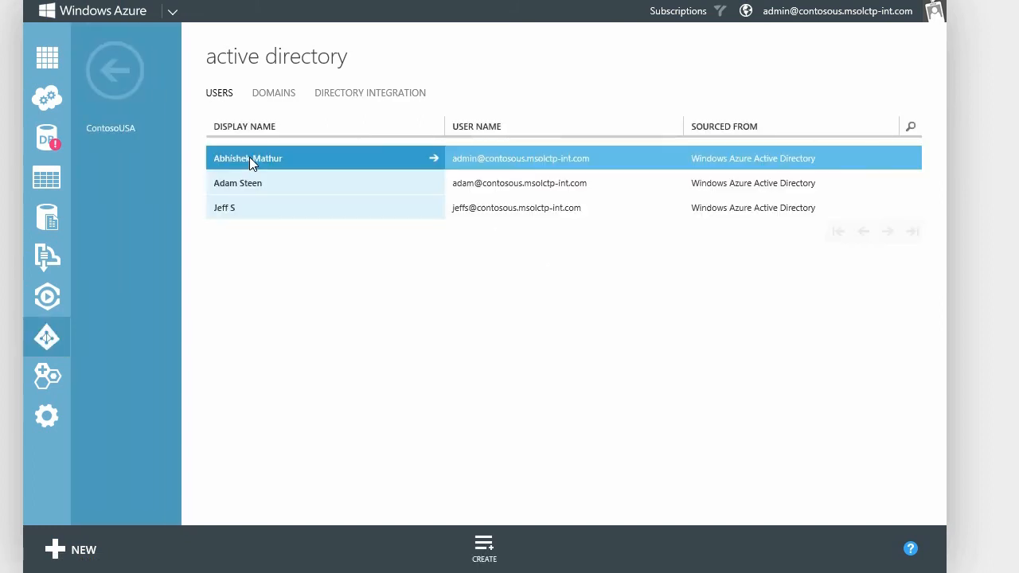
click(485, 550)
key(Tab)
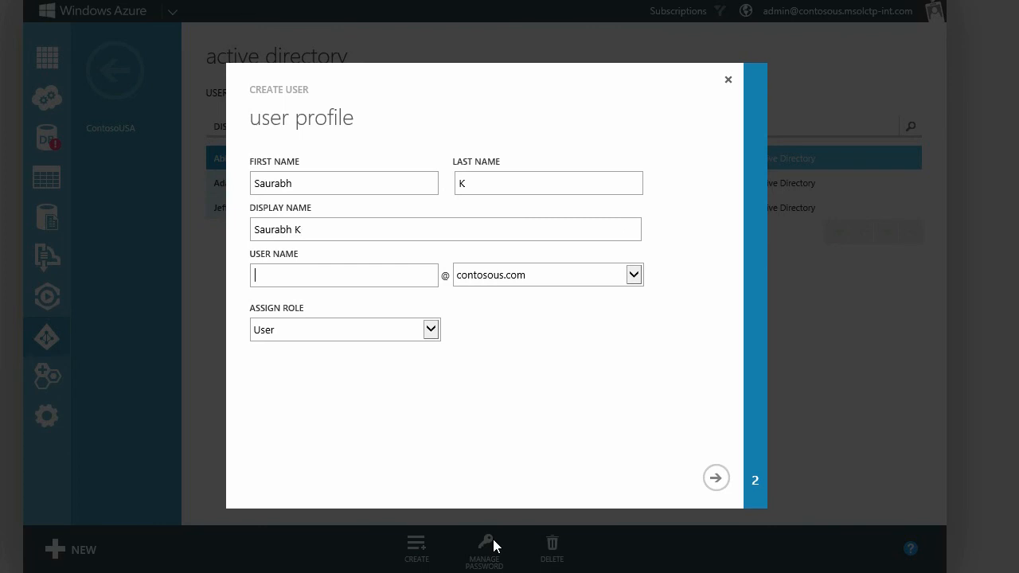
text(saurabh)
click(716, 479)
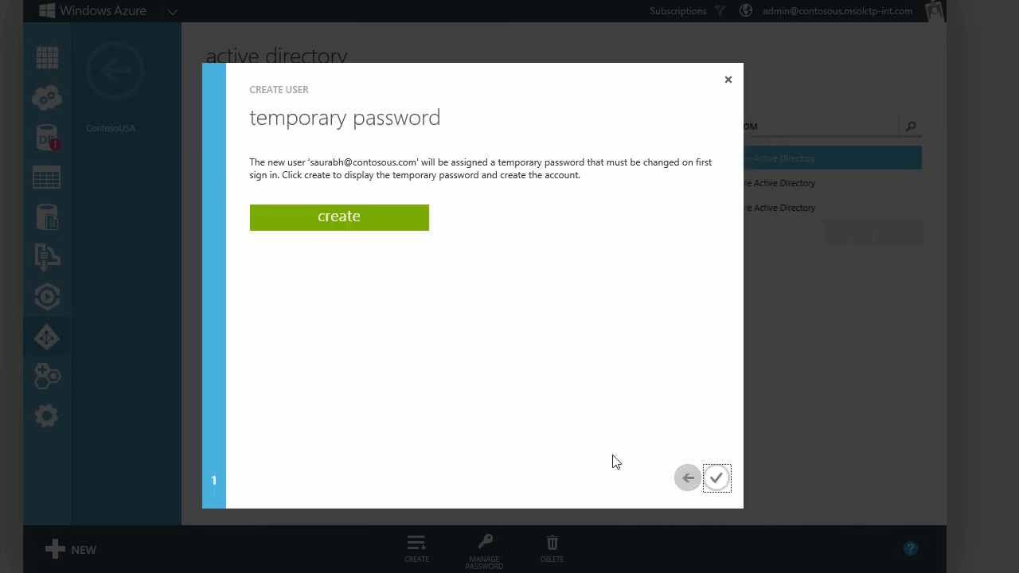
Generate and select the user's temporary password, then finish creating the user.
click(350, 229)
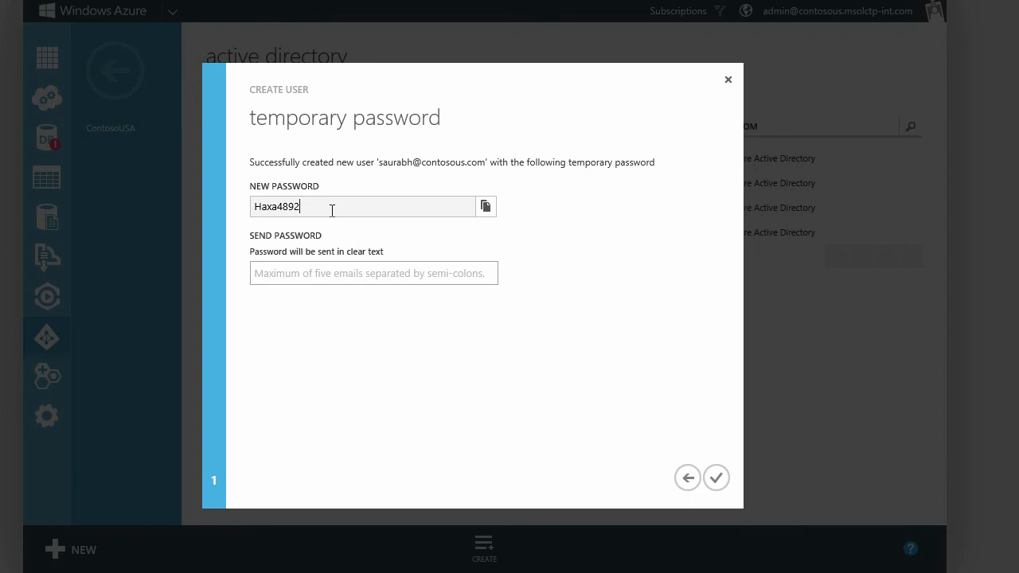
double_click(266, 208)
click(714, 479)
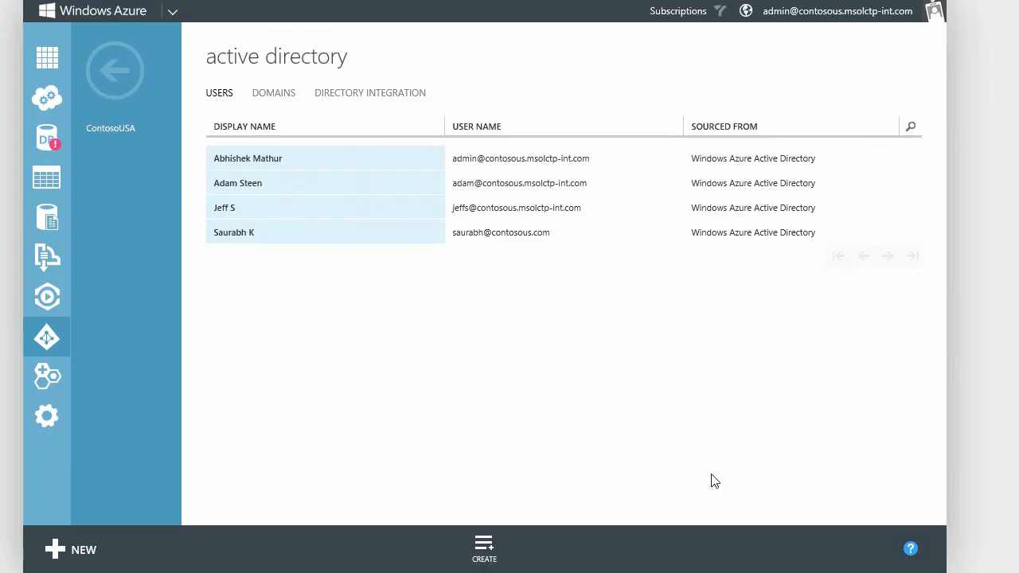
click(339, 95)
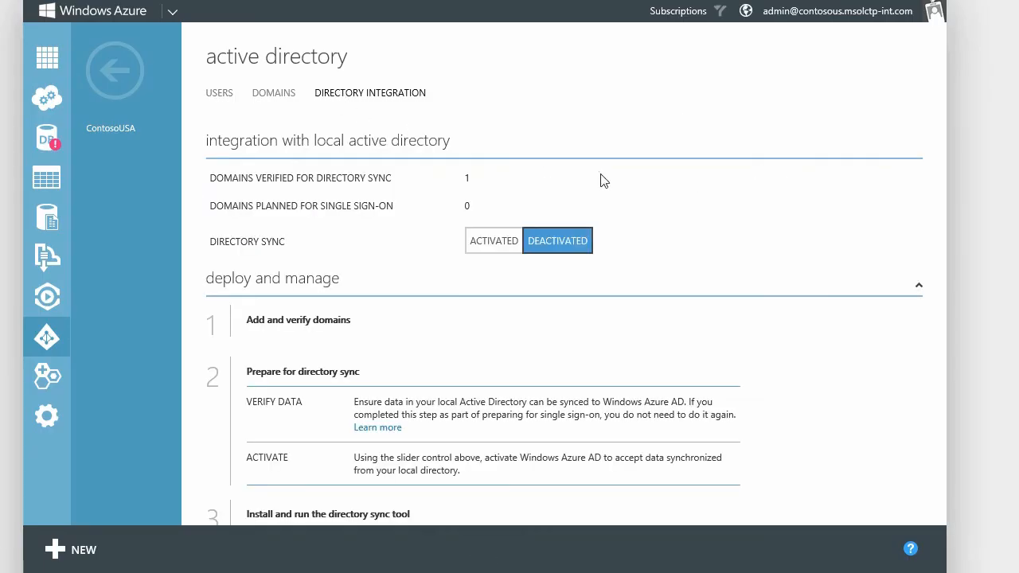
Switch Directory Sync to ACTIVATED, confirm YES, and download the dirsync installer from step 3.
scroll(564, 318, down, 3)
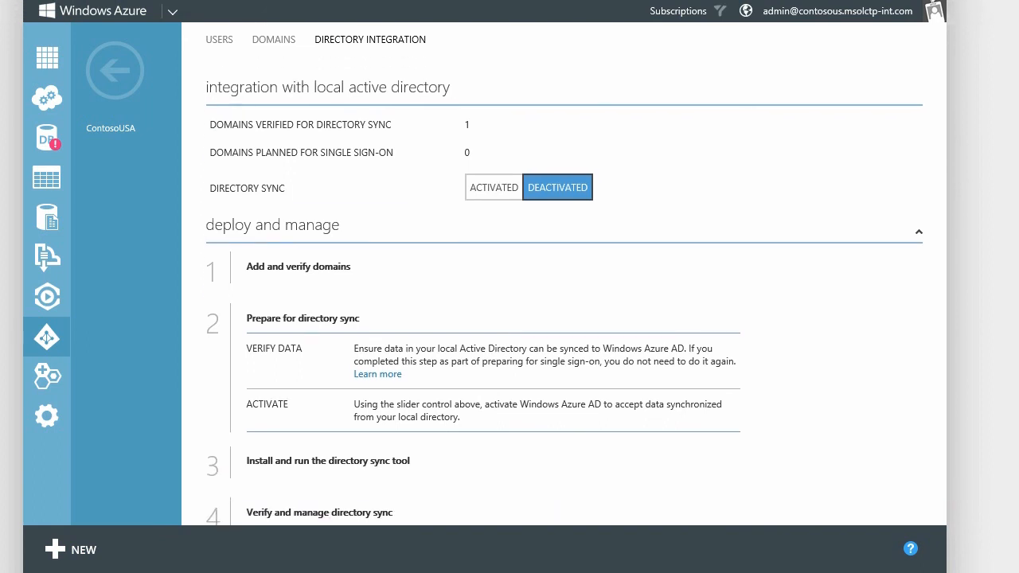
scroll(564, 318, up, 3)
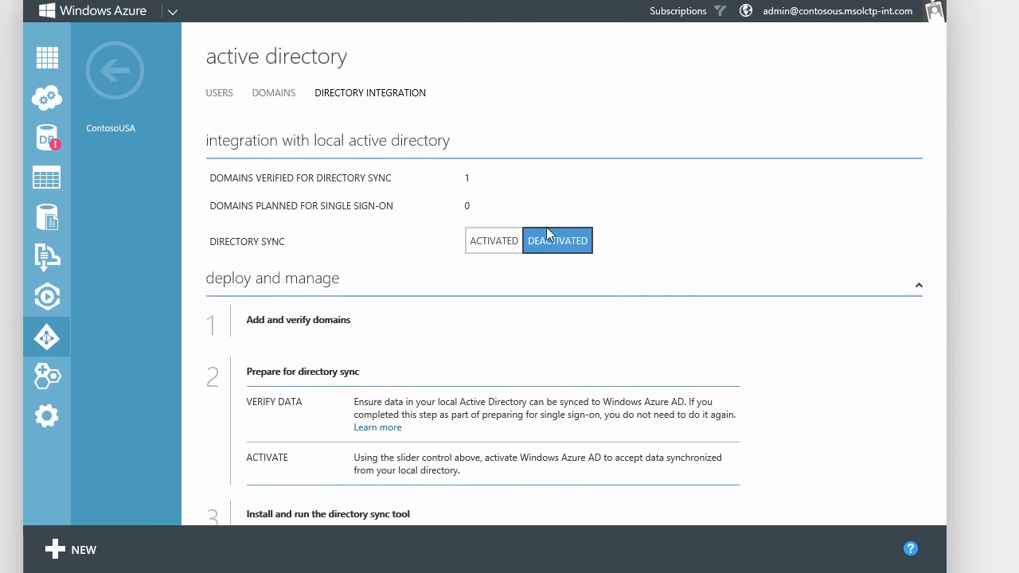
click(483, 247)
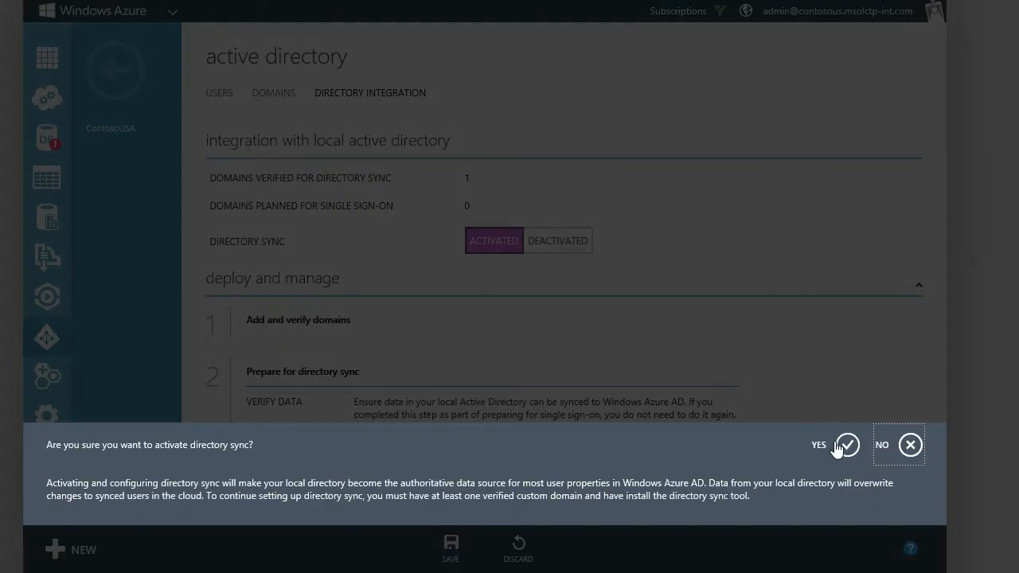
click(846, 445)
scroll(574, 342, down, 3)
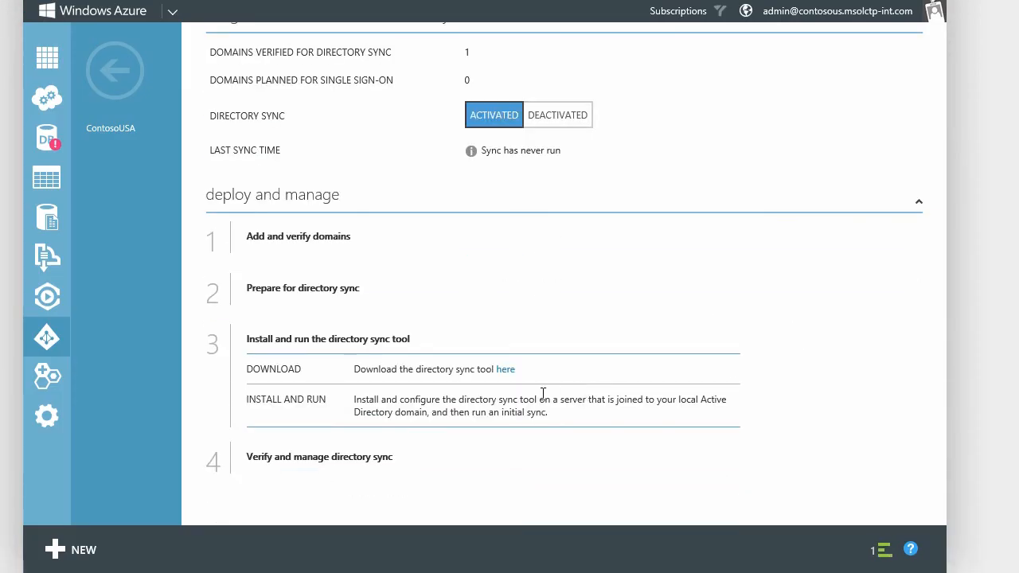
click(506, 371)
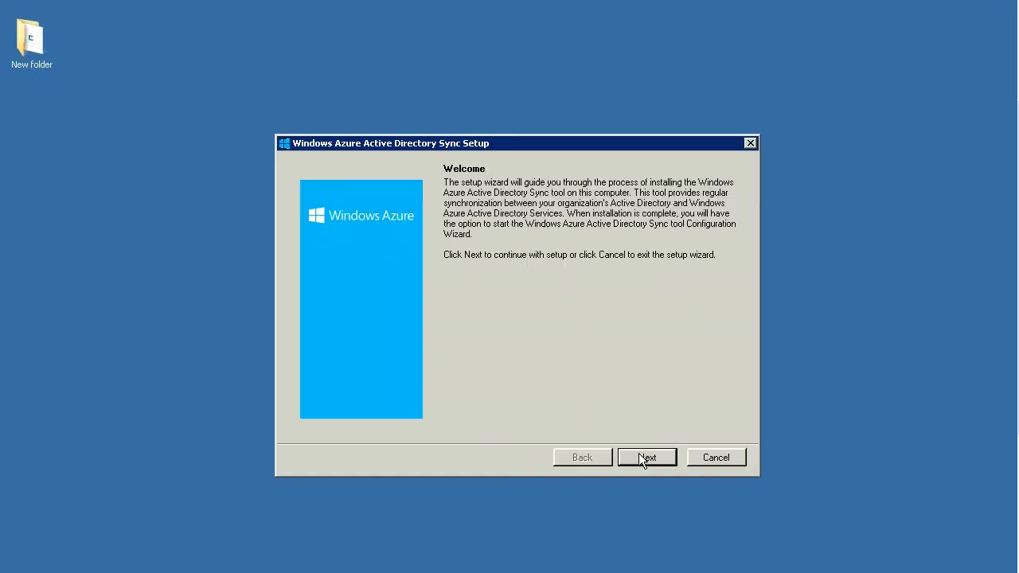
Install the Windows Azure Active Directory Sync tool, accepting the licence terms and default folder.
click(641, 456)
click(481, 412)
click(645, 459)
click(646, 458)
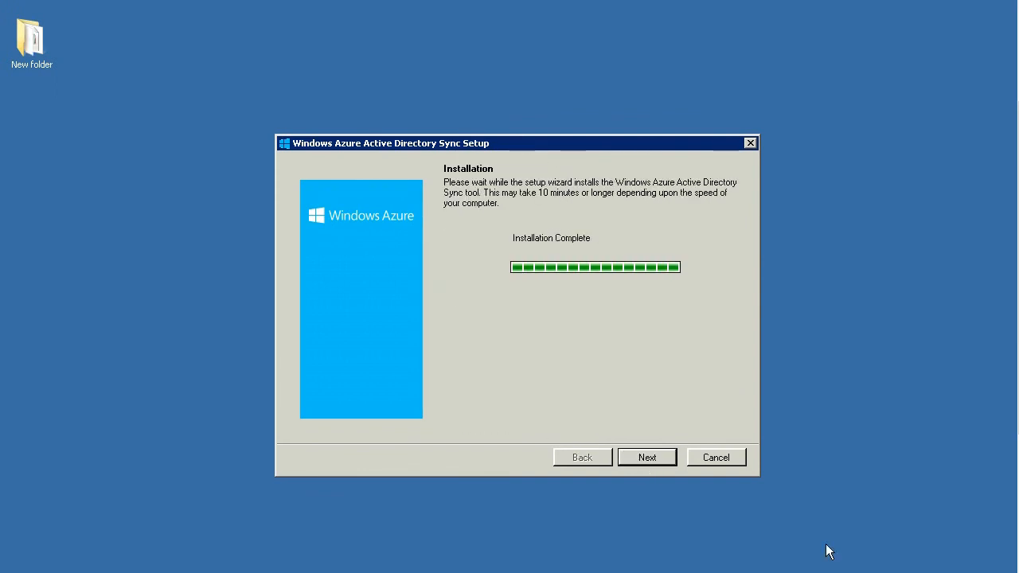
click(659, 459)
click(659, 459)
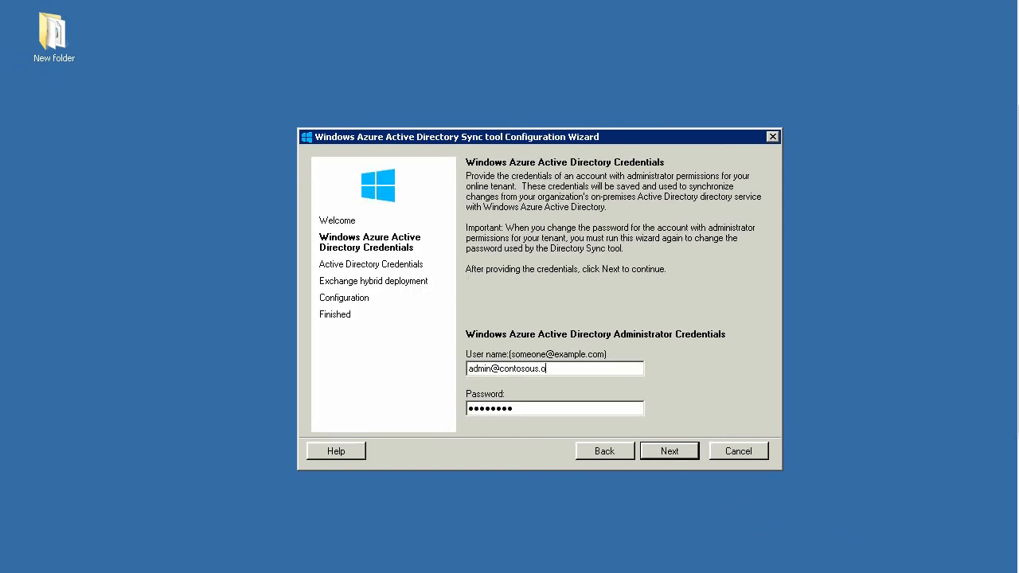
Enter the contosous.com Azure AD administrator and on-premises AD credentials and complete the configuration wizard.
text(osoft.com)
click(666, 451)
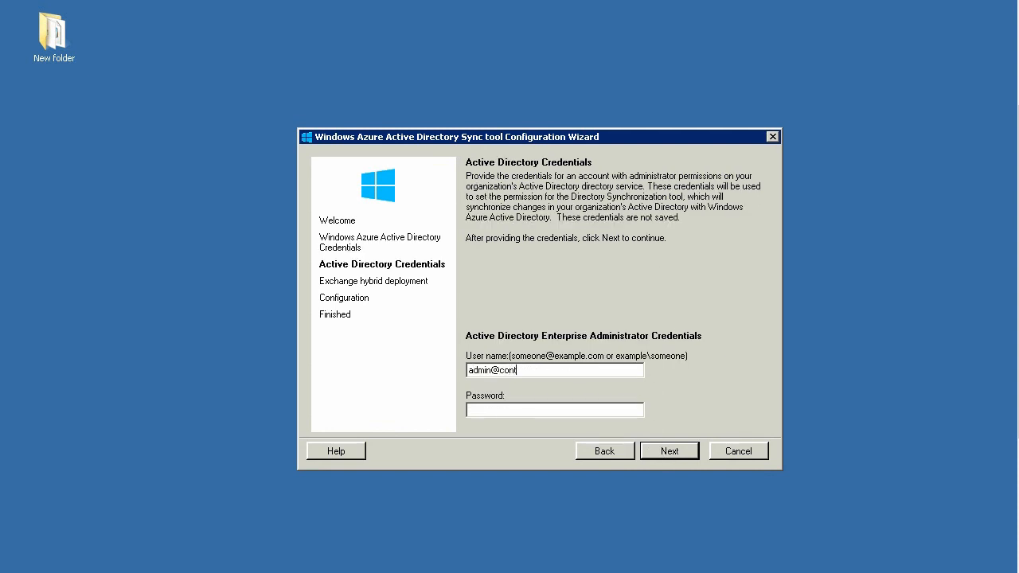
key(Tab)
text(•••••••••••••)
click(665, 455)
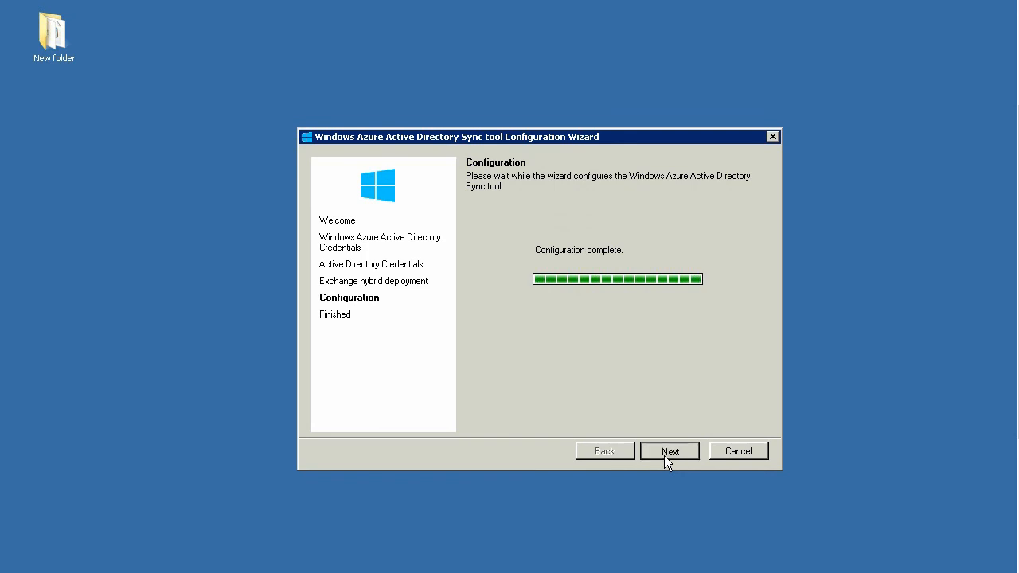
click(665, 456)
click(666, 456)
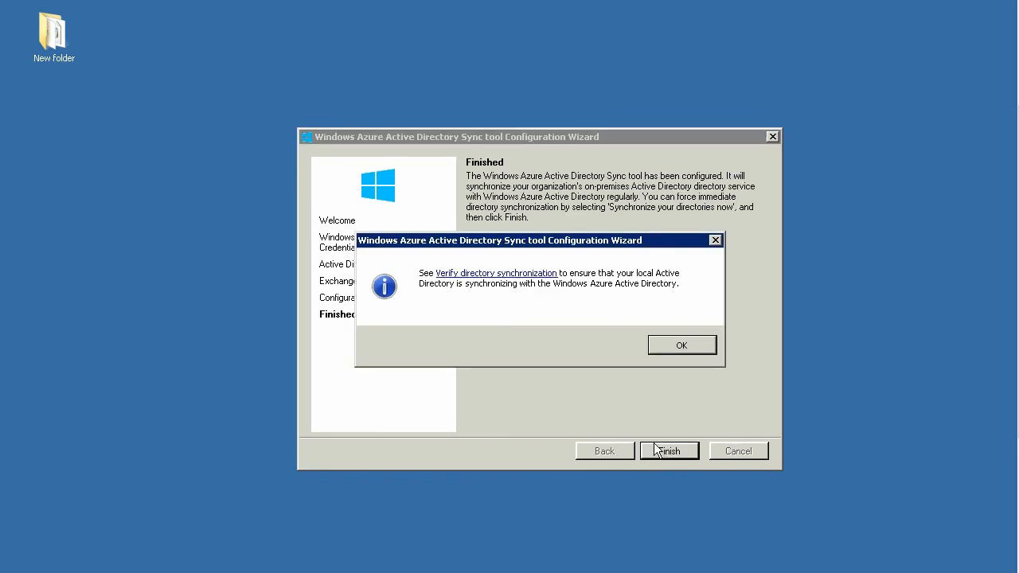
click(686, 348)
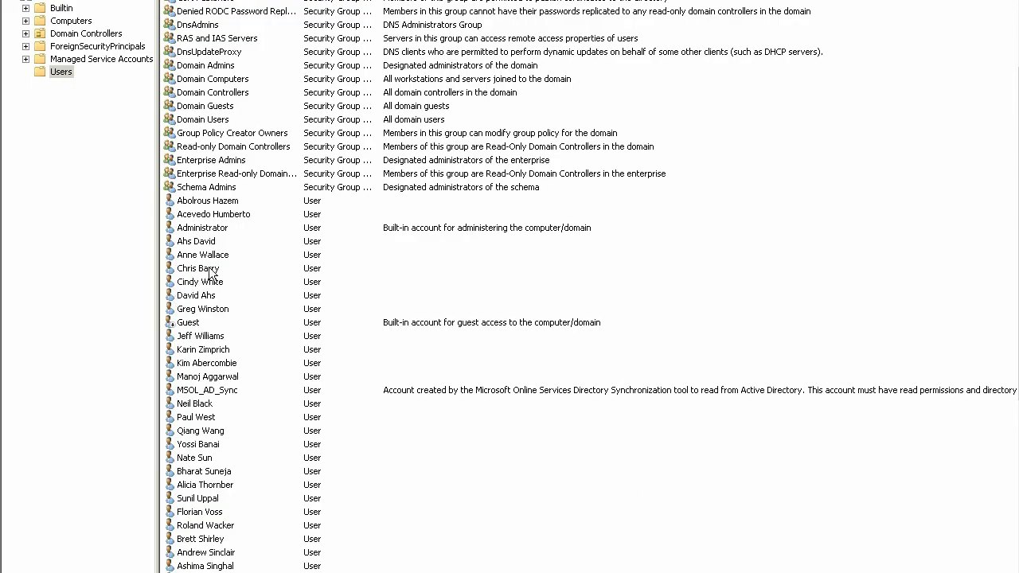
click(221, 231)
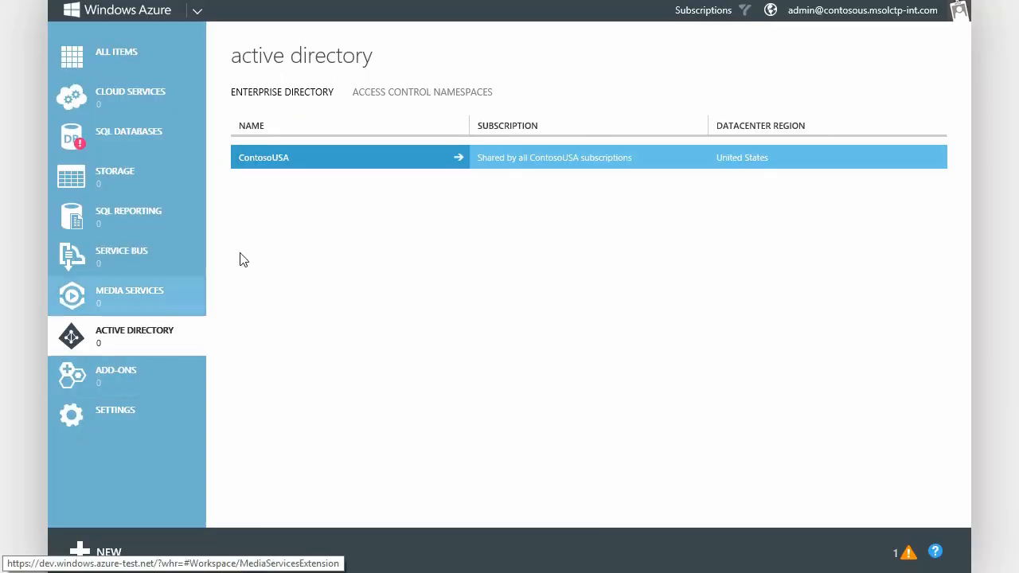
Open the ContosoUSA directory's users and scroll through the accounts synced from Local Active Directory.
click(355, 165)
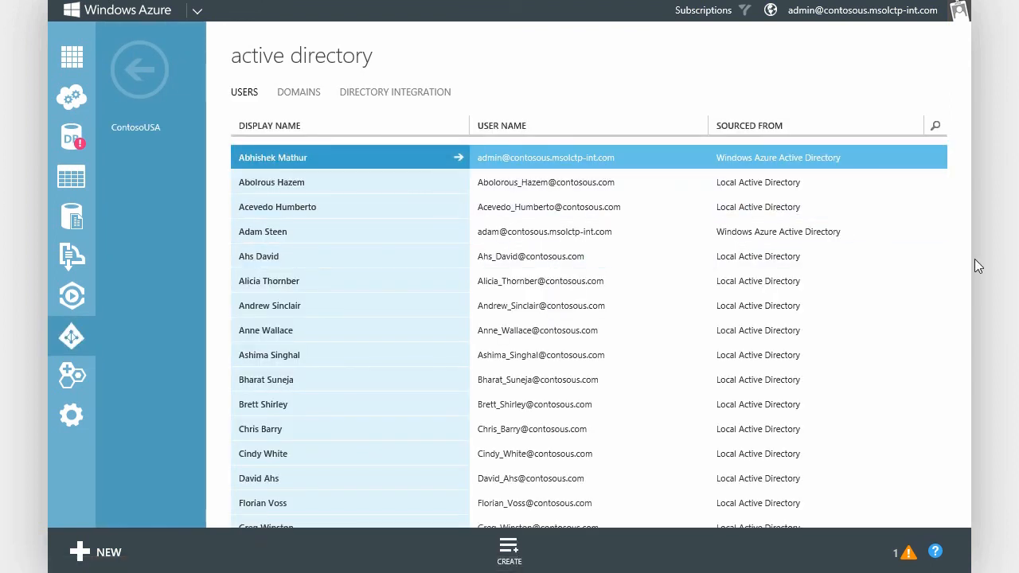
scroll(589, 319, down, 3)
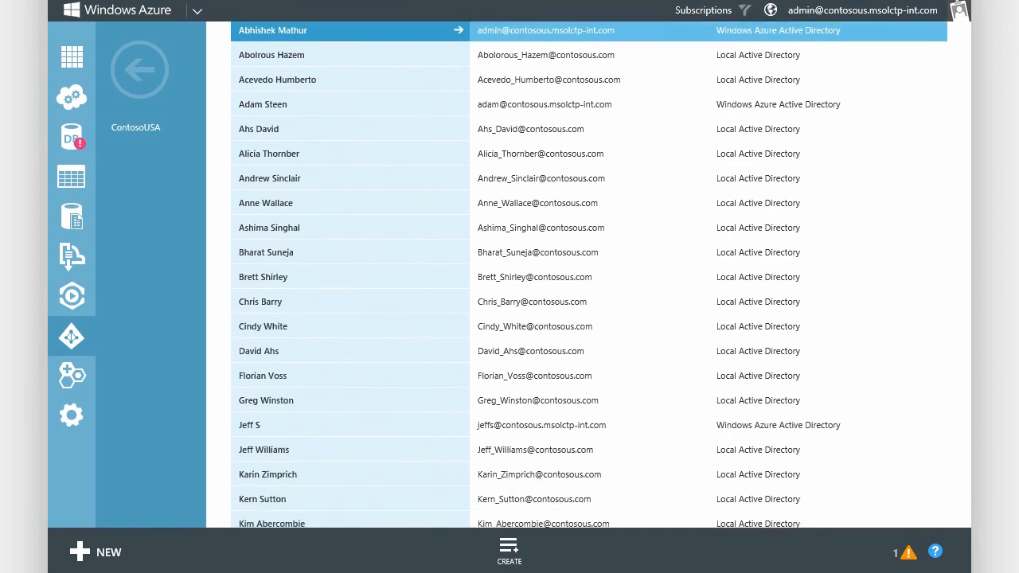
scroll(589, 318, down, 1)
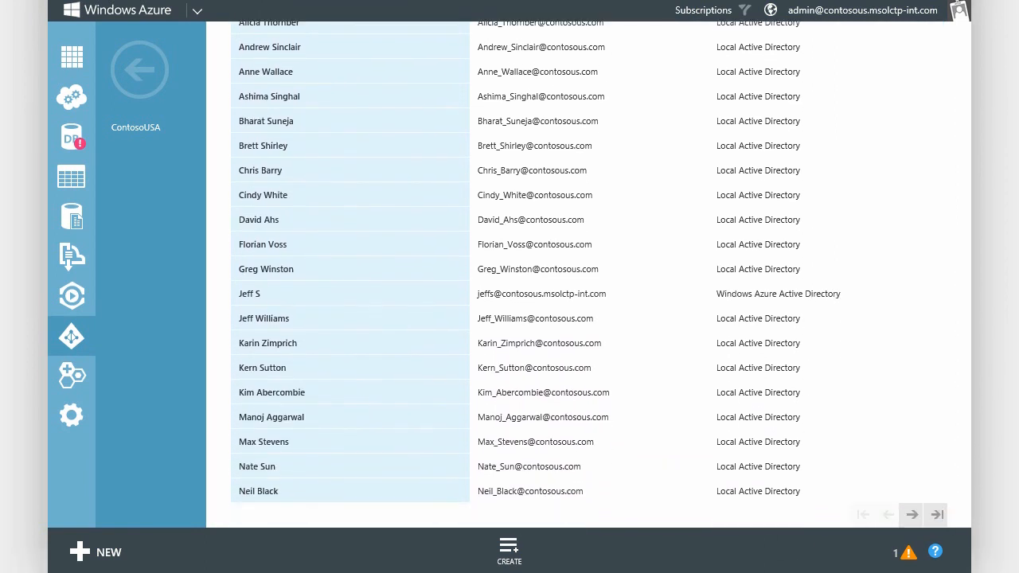
scroll(1010, 297, up, 4)
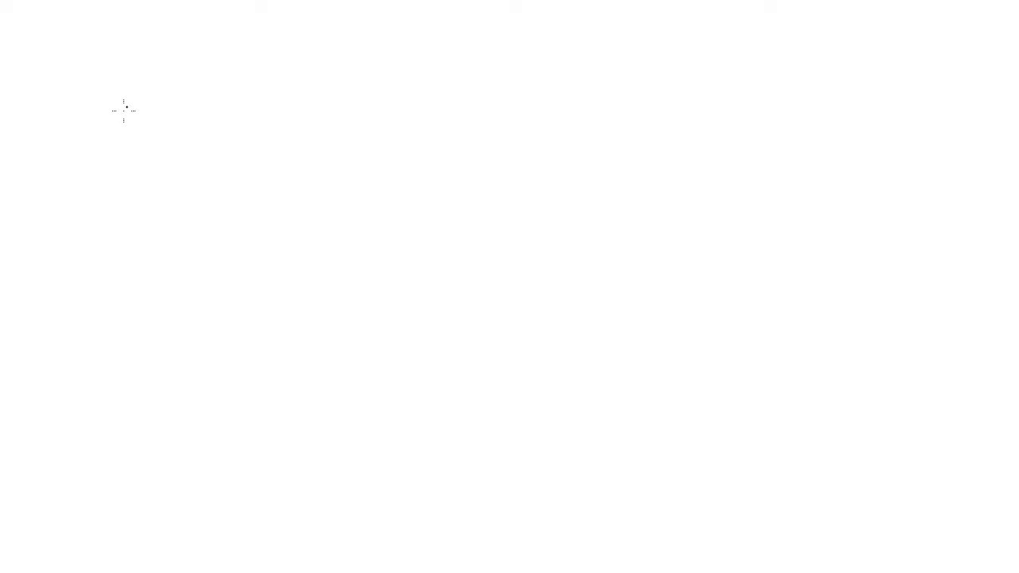
Handwrite 'FREE TRIAL WINDOWS AZURE SUBSCRIPTION' in black, with the aka.ms/azure_trial link in blue beneath it.
mouse_move(123, 110)
mouse_down()
mouse_move(118, 125)
mouse_move(149, 129)
mouse_up()
mouse_move(156, 114)
mouse_down()
mouse_move(165, 129)
mouse_move(186, 129)
mouse_up()
mouse_move(238, 117)
mouse_down()
mouse_move(232, 134)
mouse_move(261, 134)
mouse_up()
mouse_move(304, 115)
mouse_down()
mouse_move(299, 130)
mouse_move(314, 129)
mouse_up()
drag(342, 118, 842, 120)
mouse_move(192, 183)
mouse_down()
mouse_move(374, 201)
mouse_move(570, 199)
mouse_move(549, 184)
mouse_up()
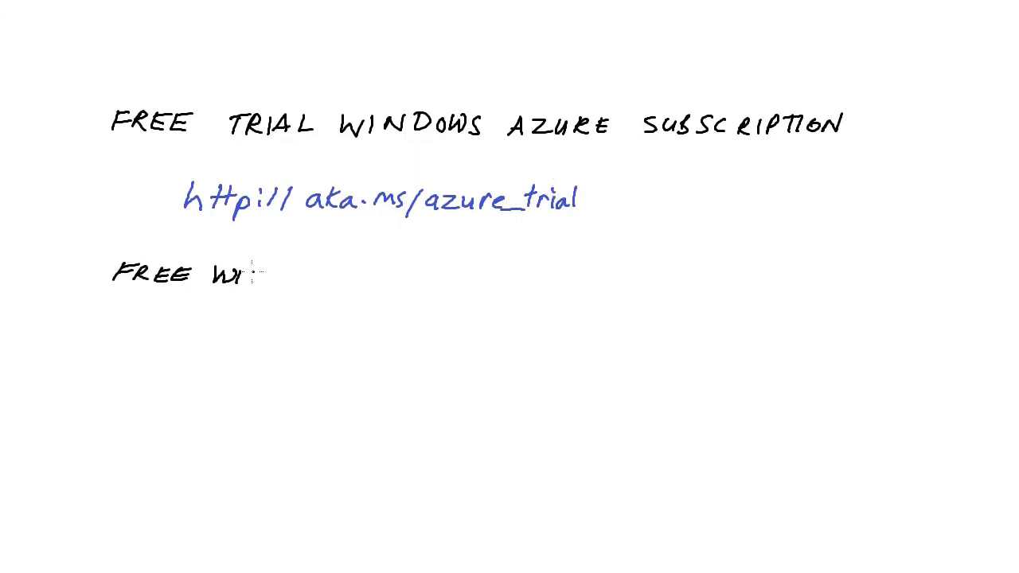